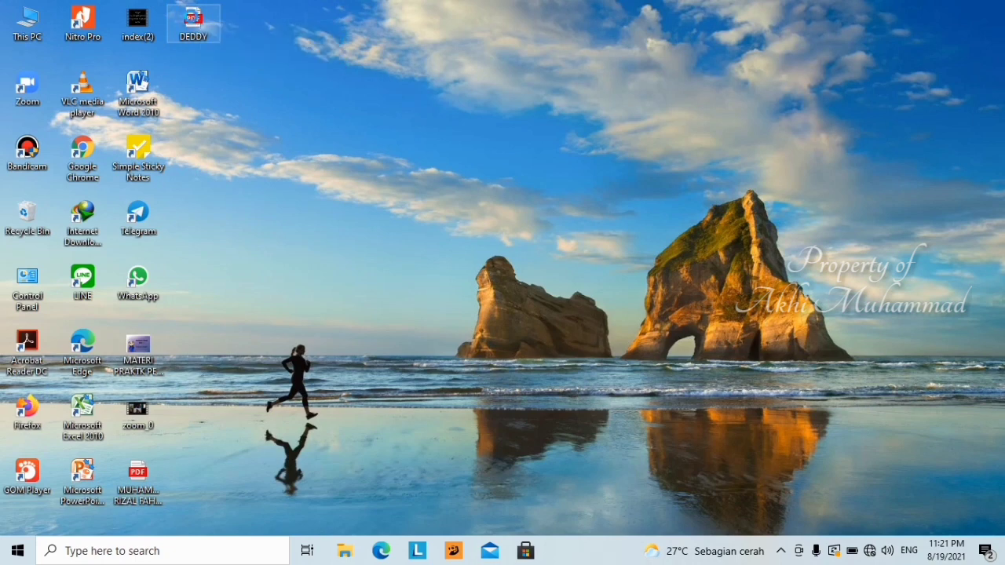
- Open the DEDDY PDF from the desktop in Nitro Pro using Open with
right_click(192, 22)
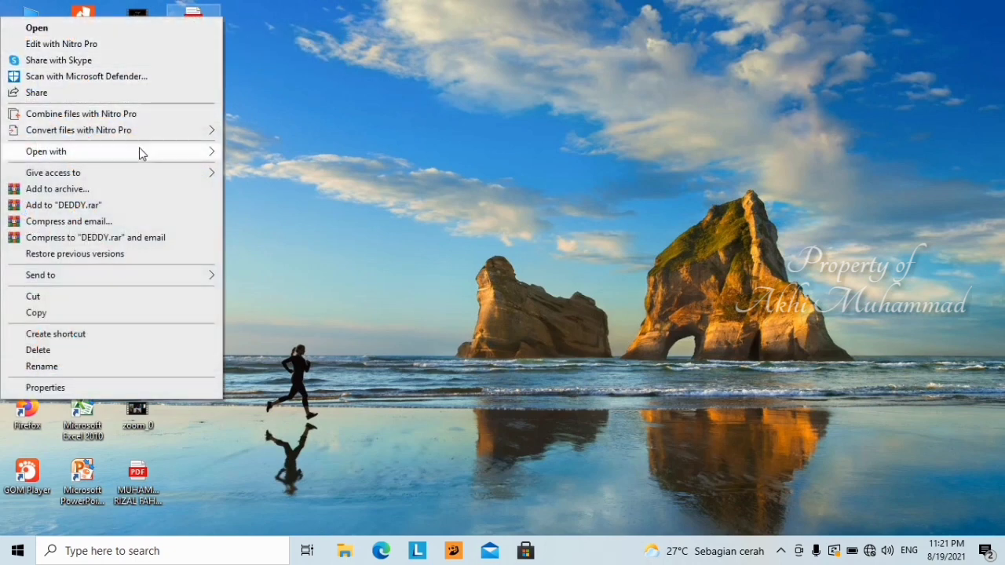
mouse_move(135, 157)
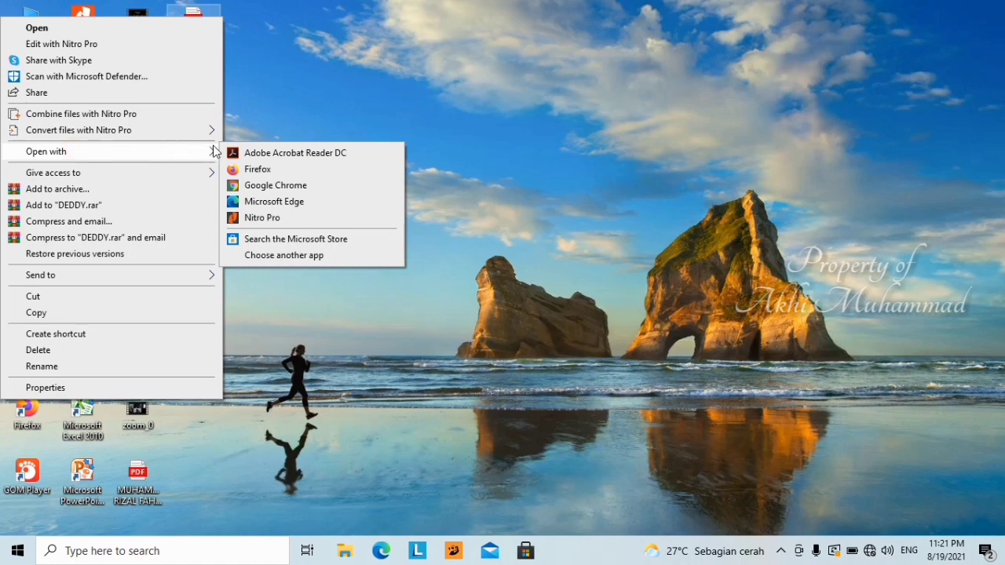
click(262, 219)
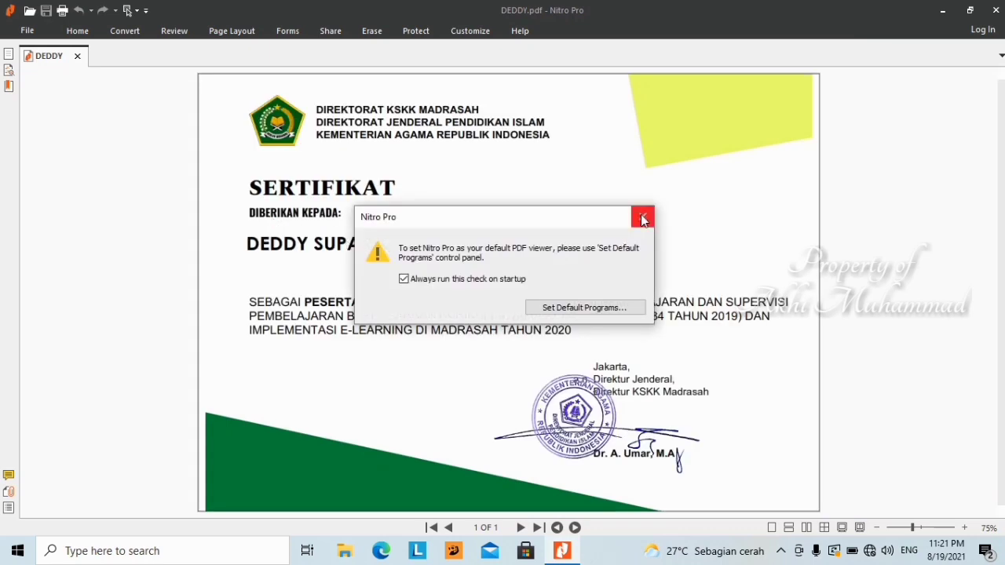
- Dismiss the default PDF viewer prompt and show the Home ribbon's editing tools
click(640, 215)
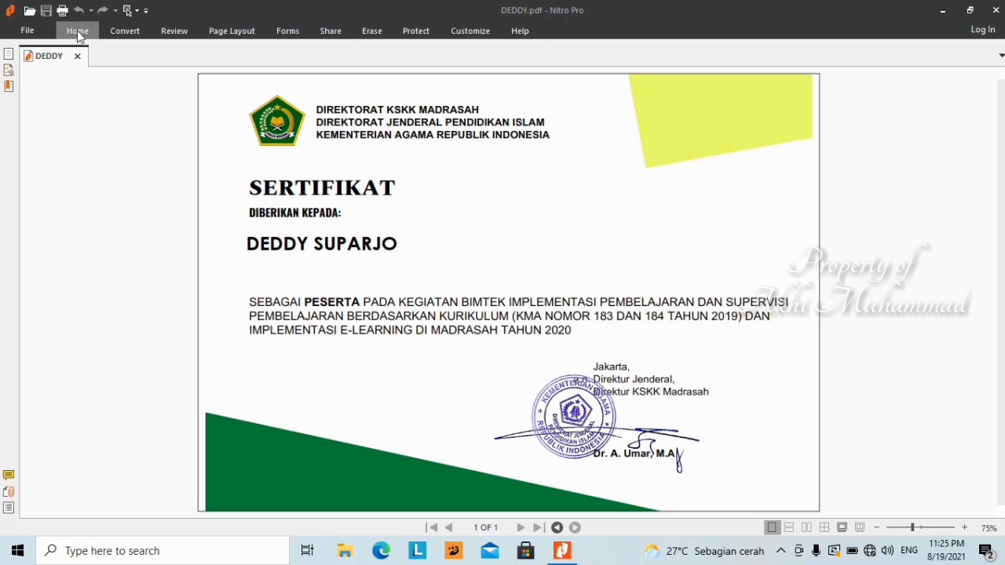
click(78, 31)
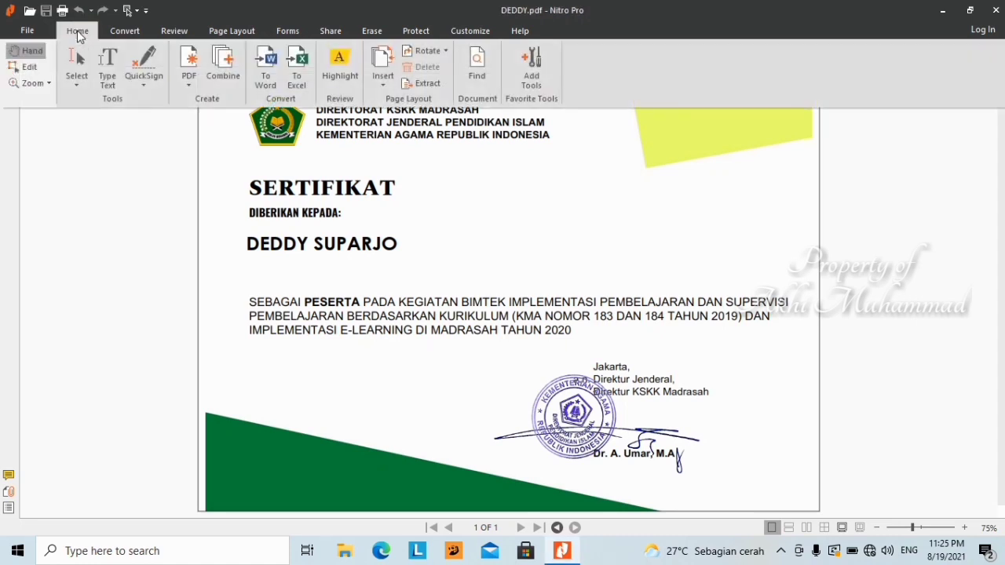
- With Type Text, select the recipient's surname and type the new surname over it
click(109, 66)
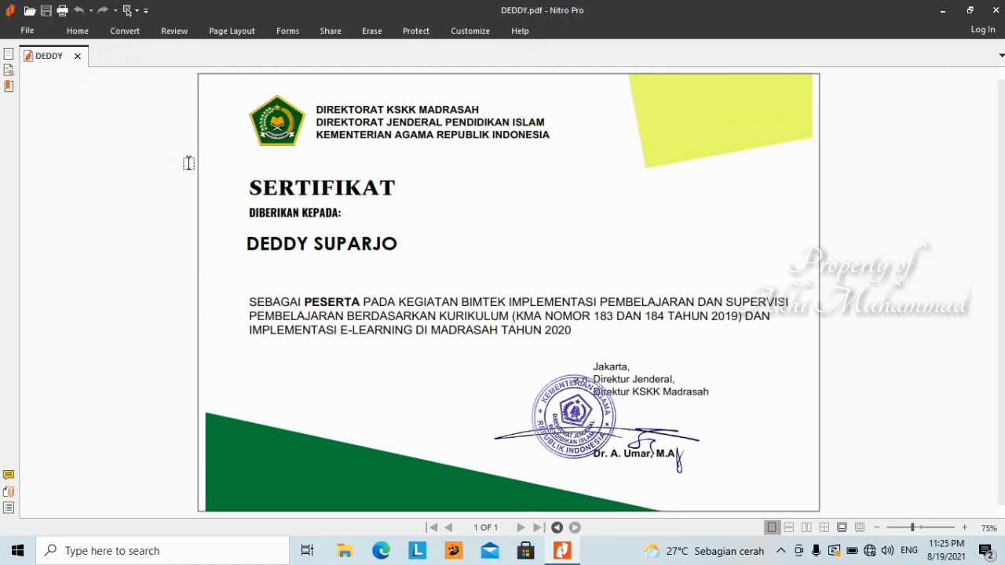
click(255, 242)
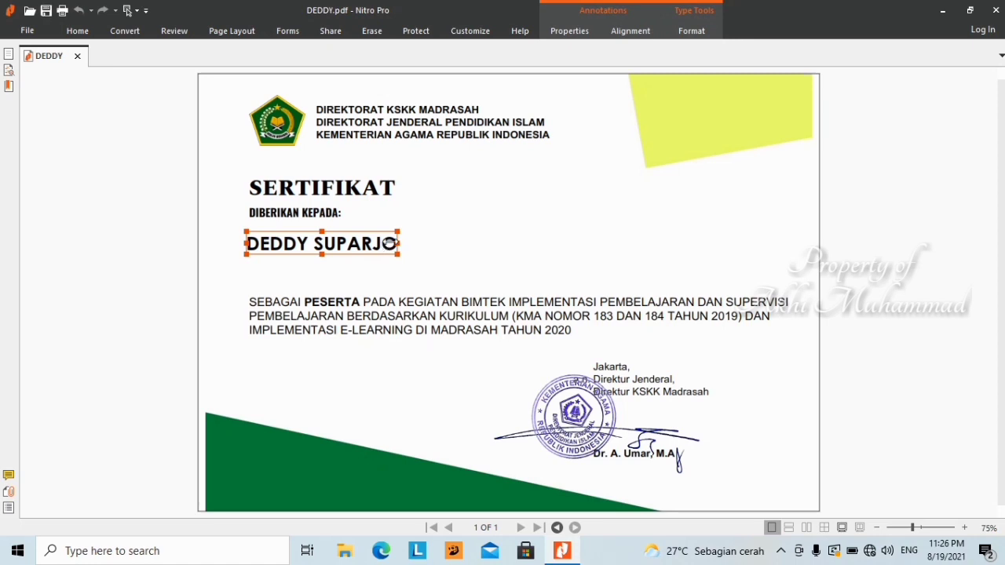
click(389, 244)
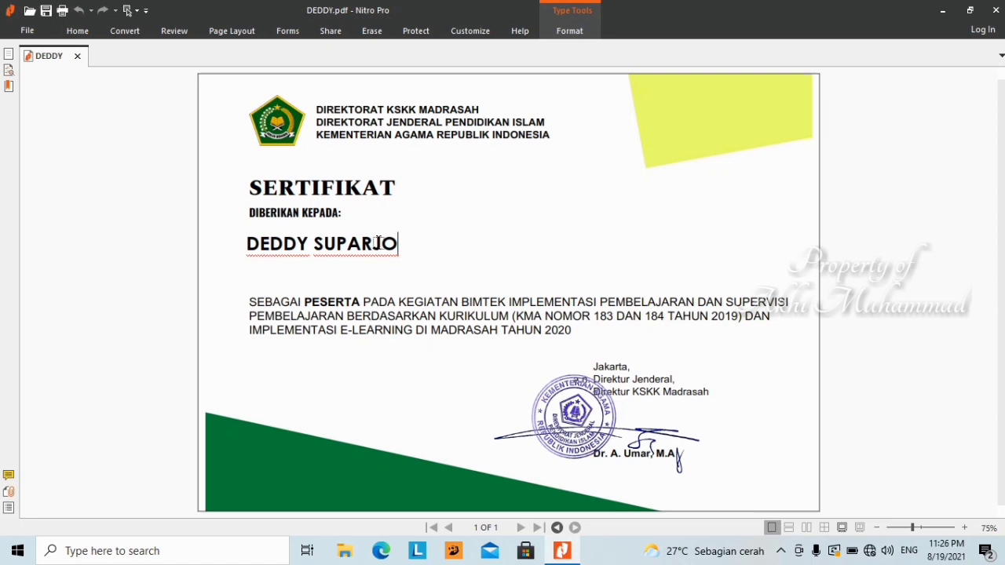
key(shift+Left)
key(shift+Left)
key(shift+Left)
key(shift+Left)
key(shift+Left)
key(shift+Left)
key(shift+Left)
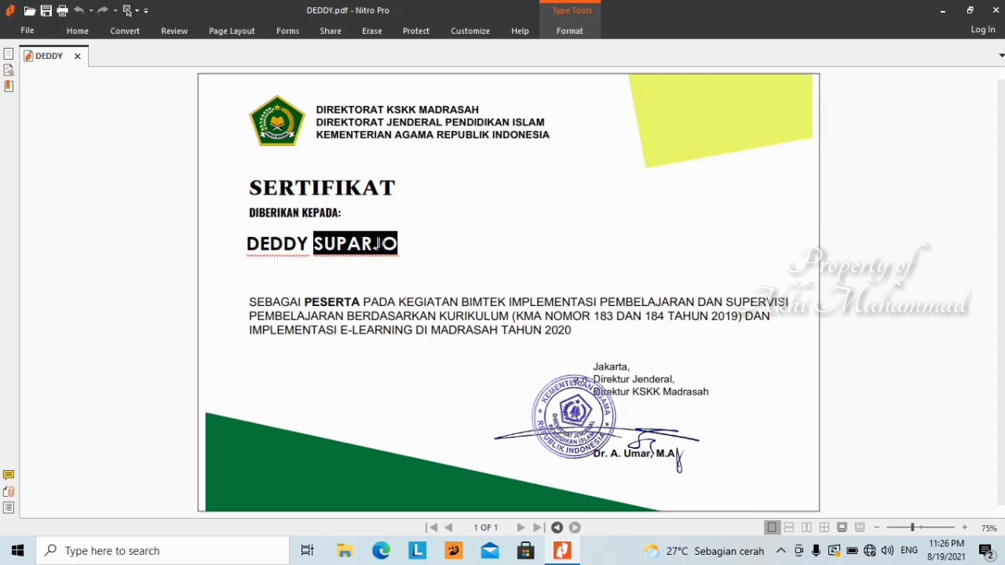
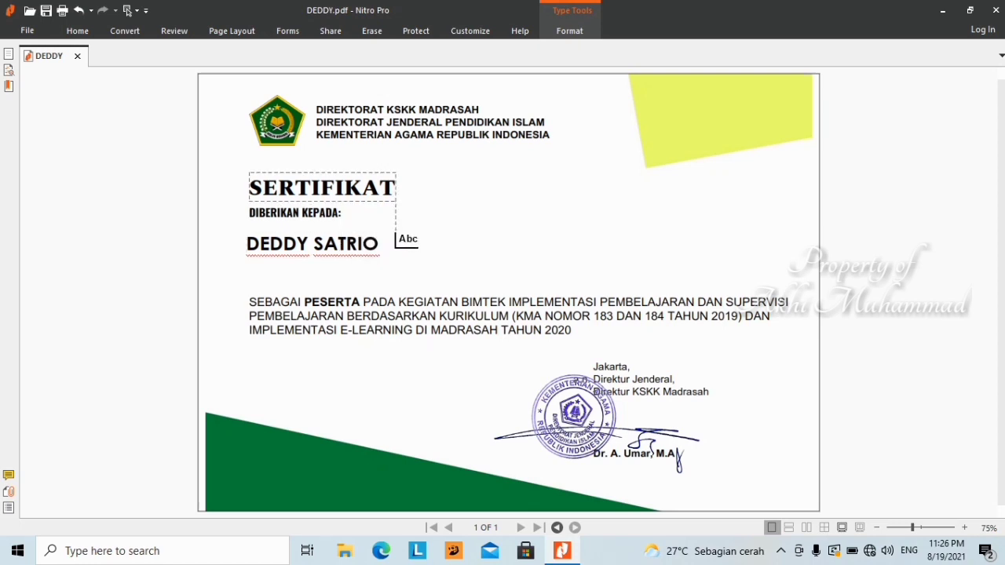
click(342, 245)
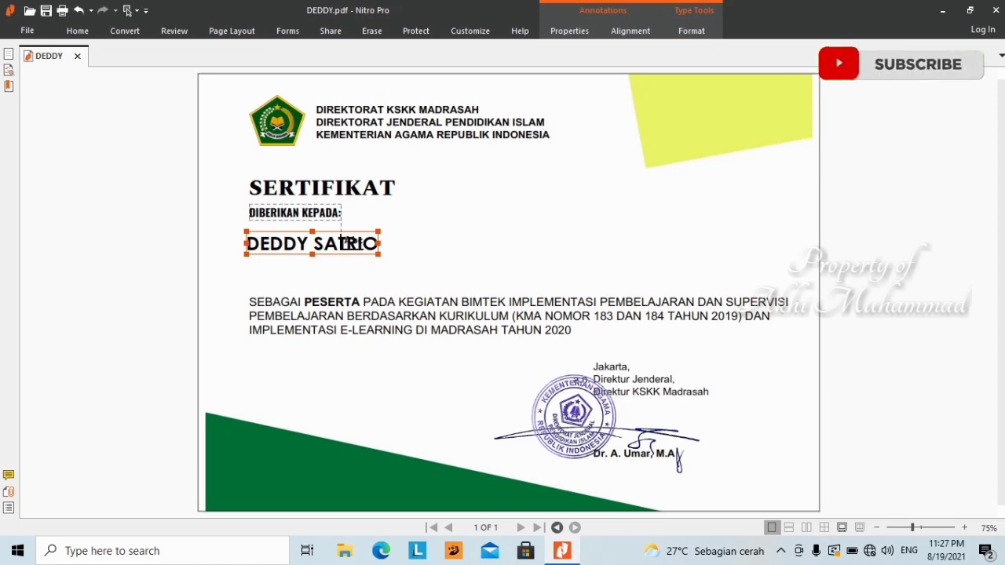
- Change the recipient name's font from CenturyGothic-Bold to Constantia-Bold
right_click(343, 242)
key(Escape)
click(341, 244)
right_click(341, 245)
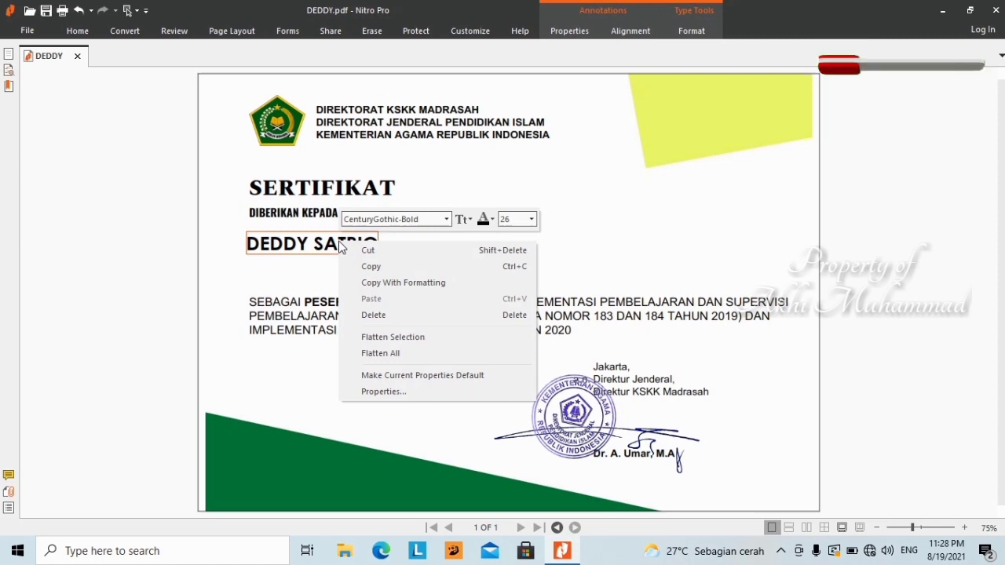
click(446, 221)
click(447, 220)
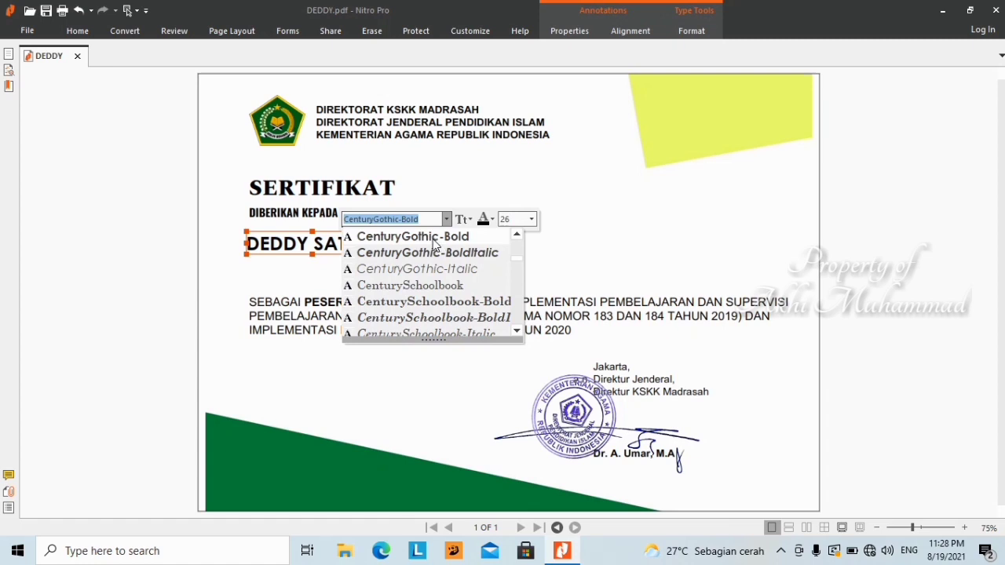
scroll(428, 241, down, 6)
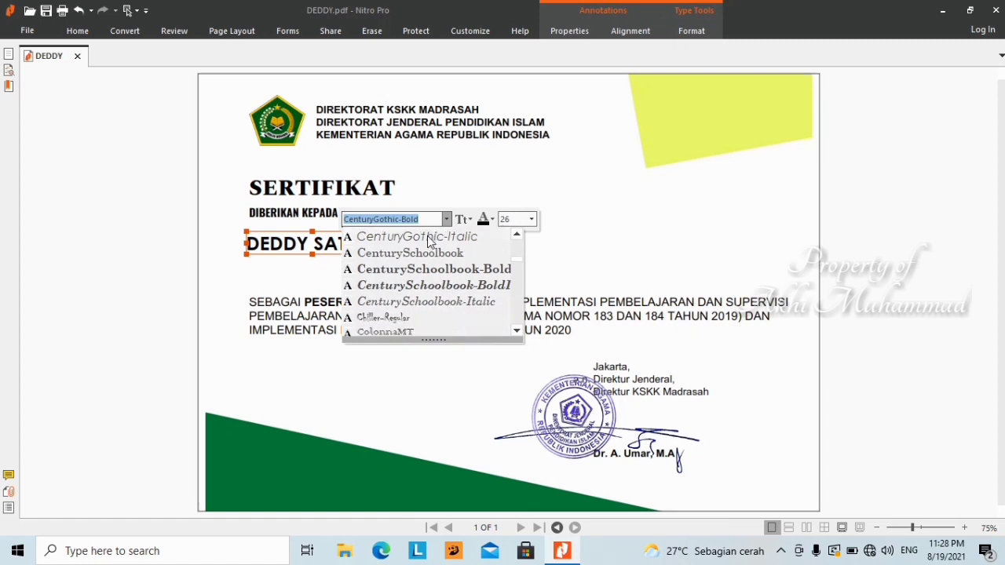
scroll(415, 251, down, 6)
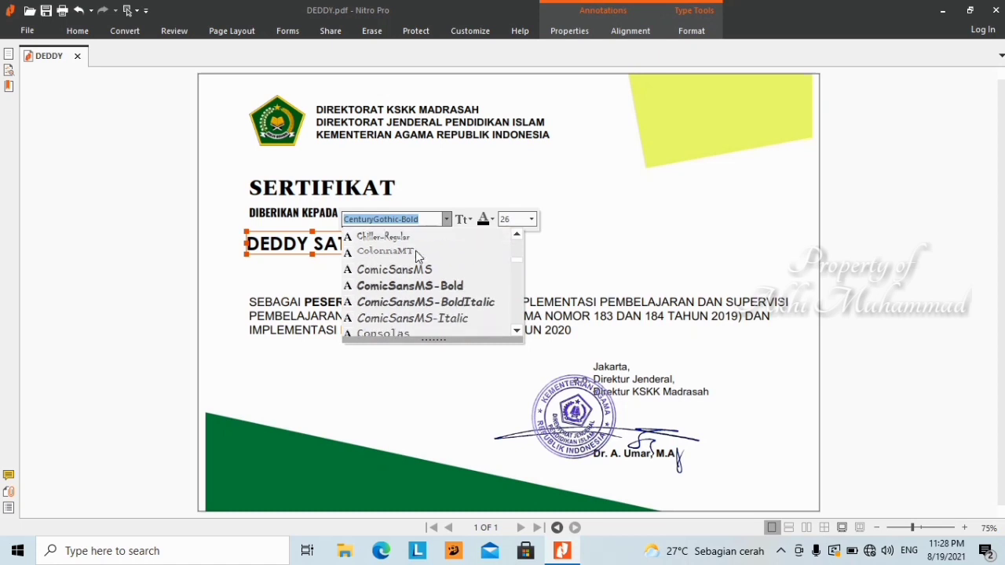
scroll(415, 250, down, 5)
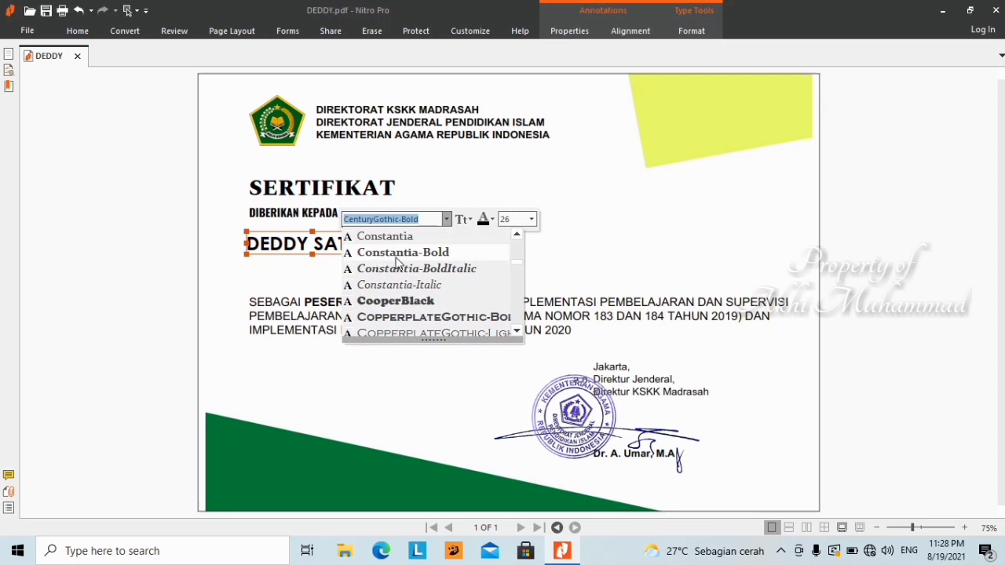
click(401, 252)
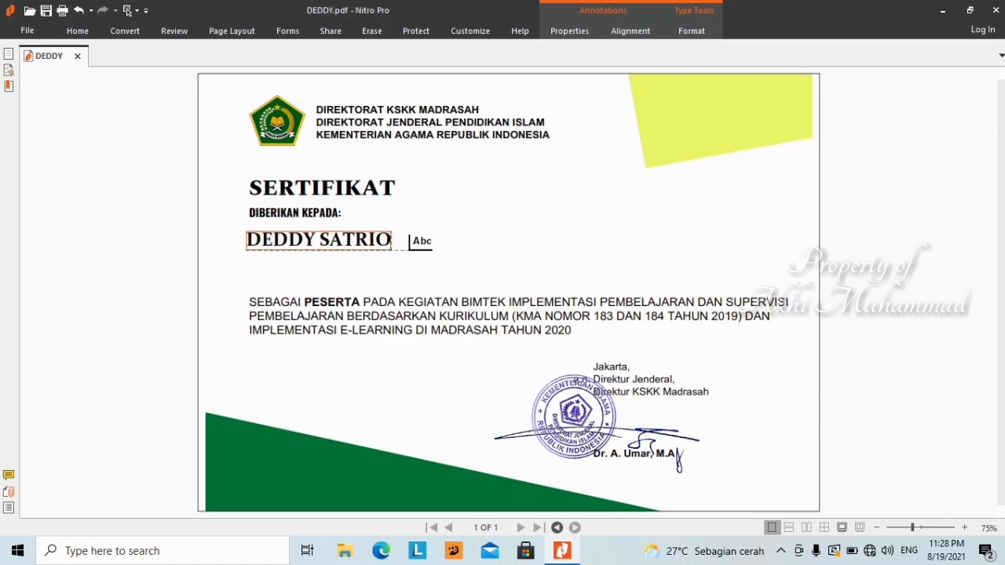
double_click(345, 243)
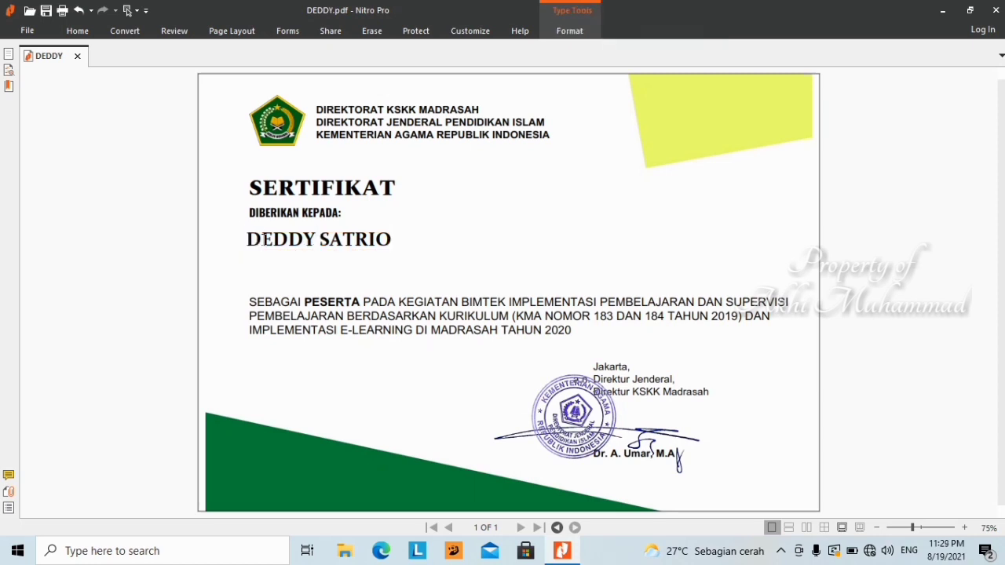
- Set the recipient name's font size to 28 instead of 26
click(316, 246)
right_click(316, 247)
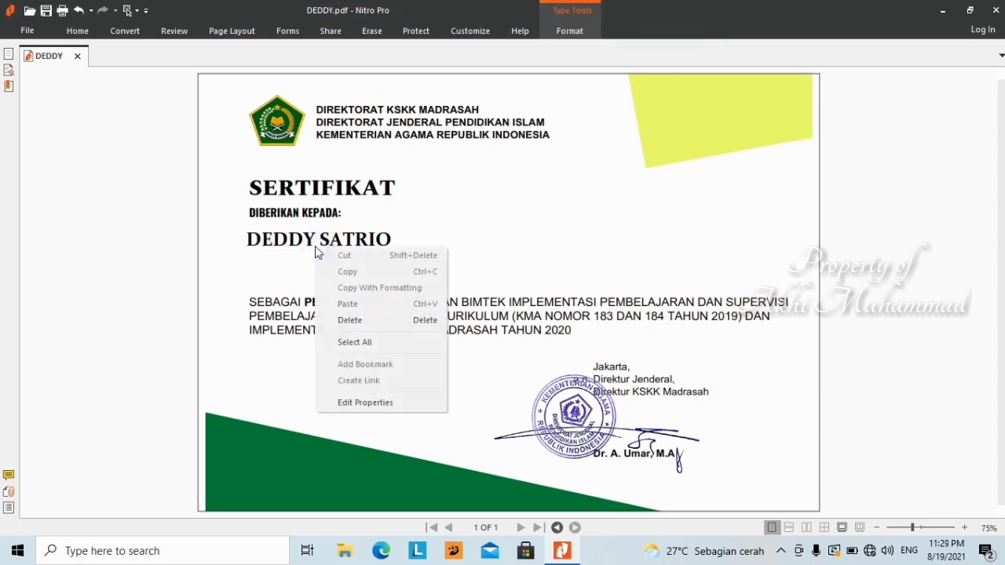
click(304, 244)
click(276, 242)
right_click(274, 244)
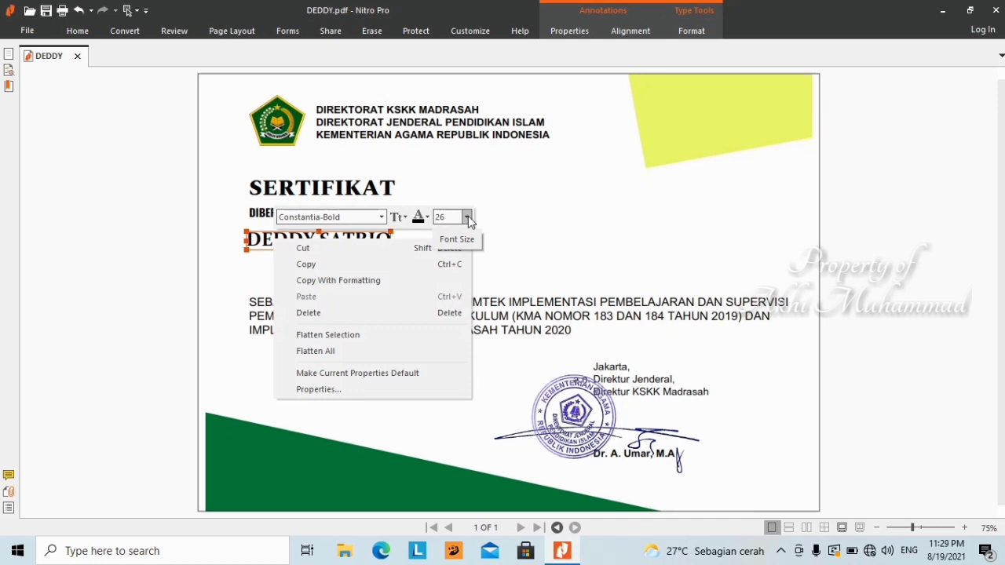
click(467, 217)
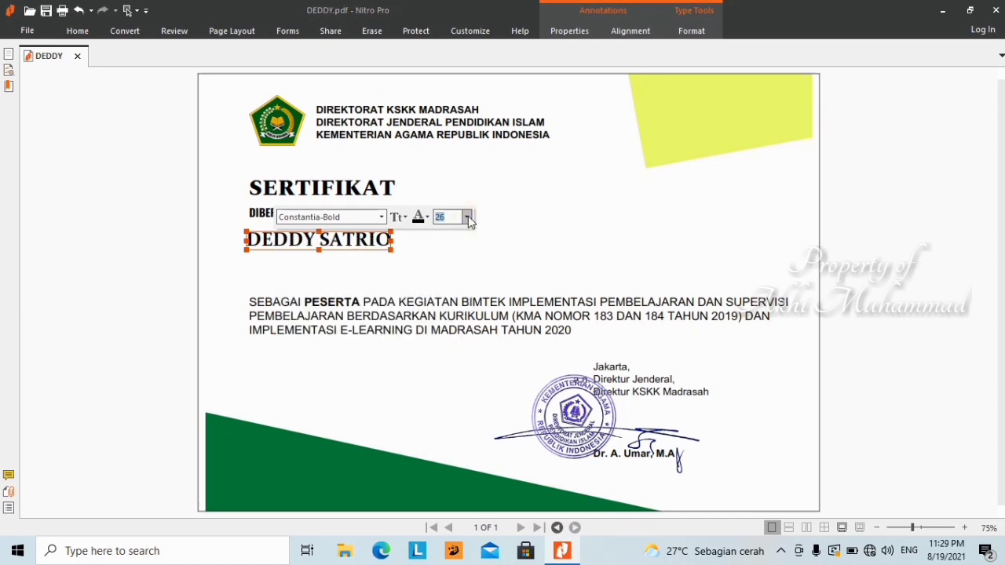
click(468, 218)
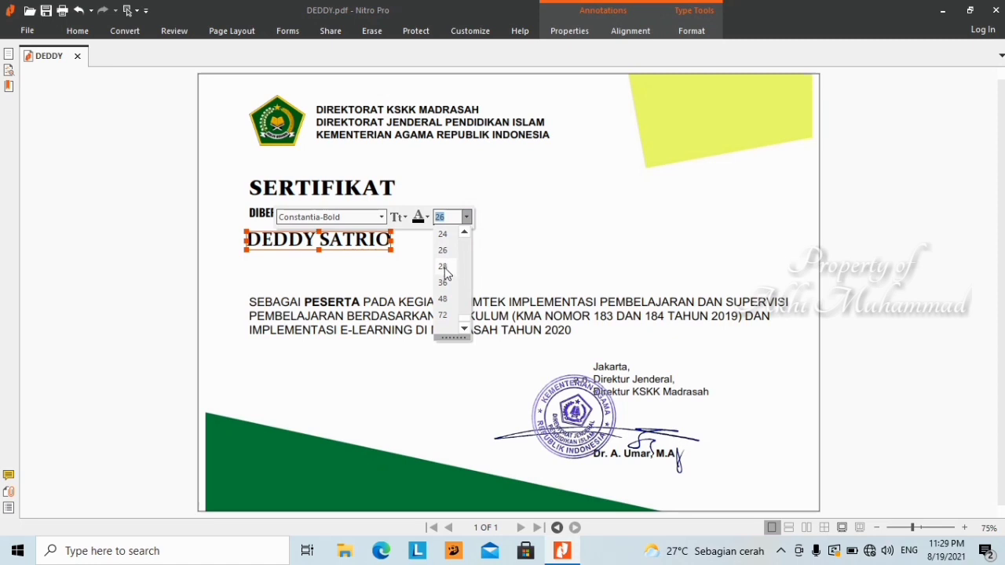
click(444, 267)
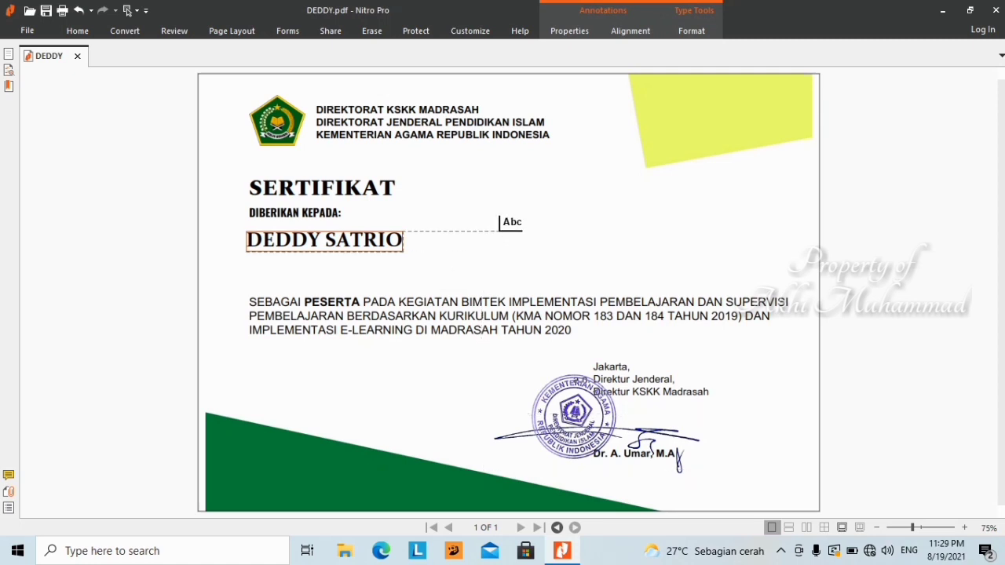
key(Escape)
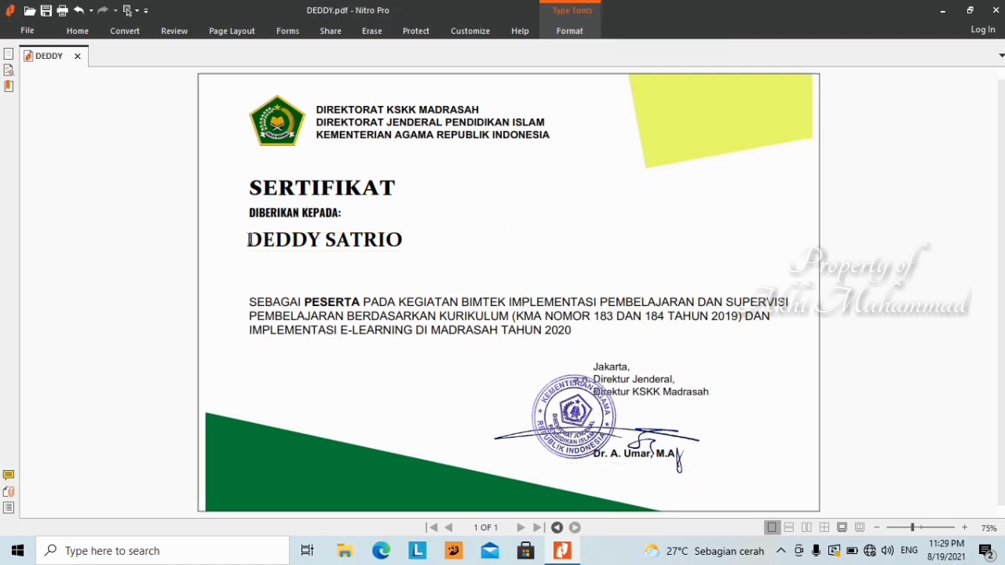
- Drag the name text box slightly lower below DIBERIKAN KEPADA:, then deselect it
click(307, 241)
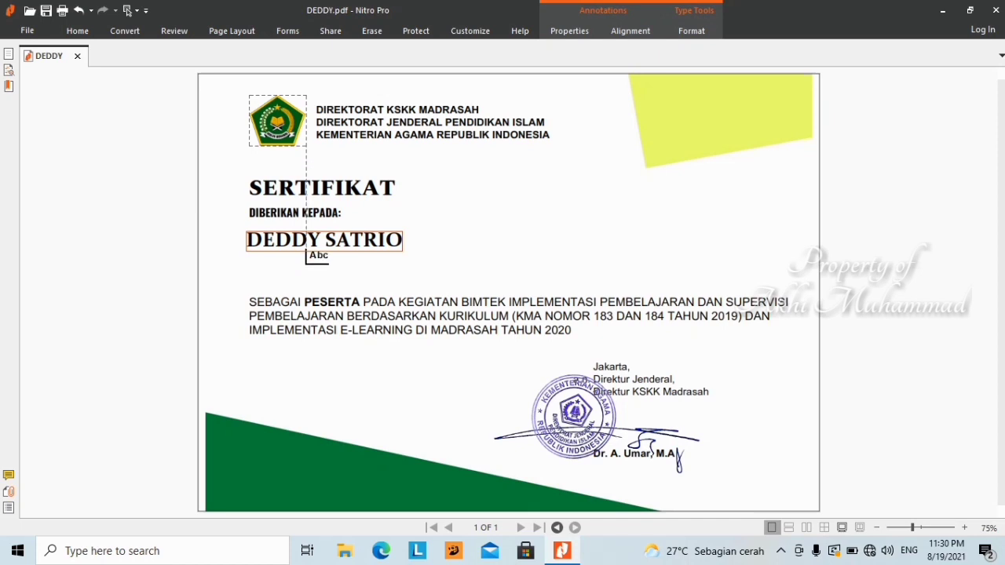
click(358, 248)
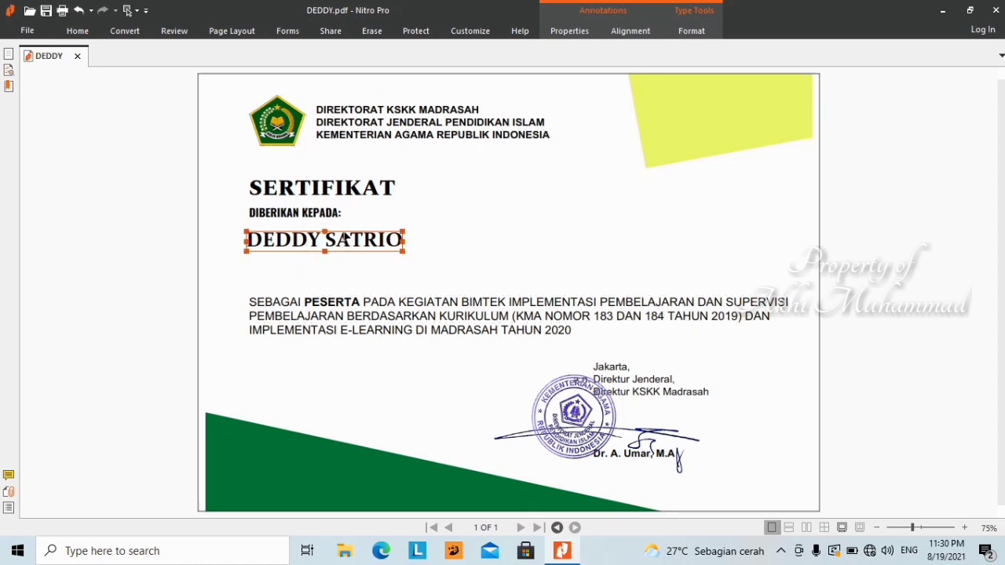
click(344, 236)
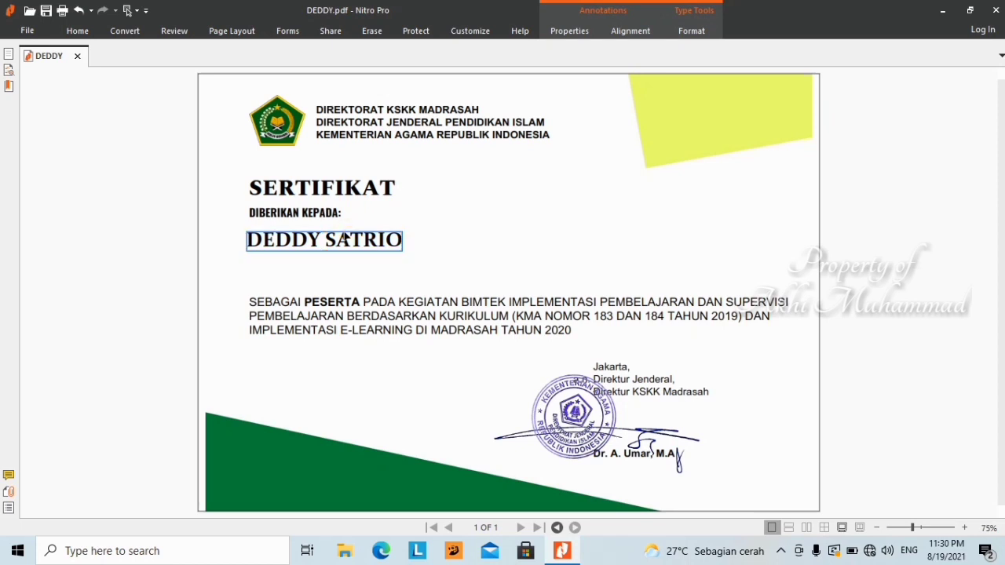
drag(344, 236, 343, 246)
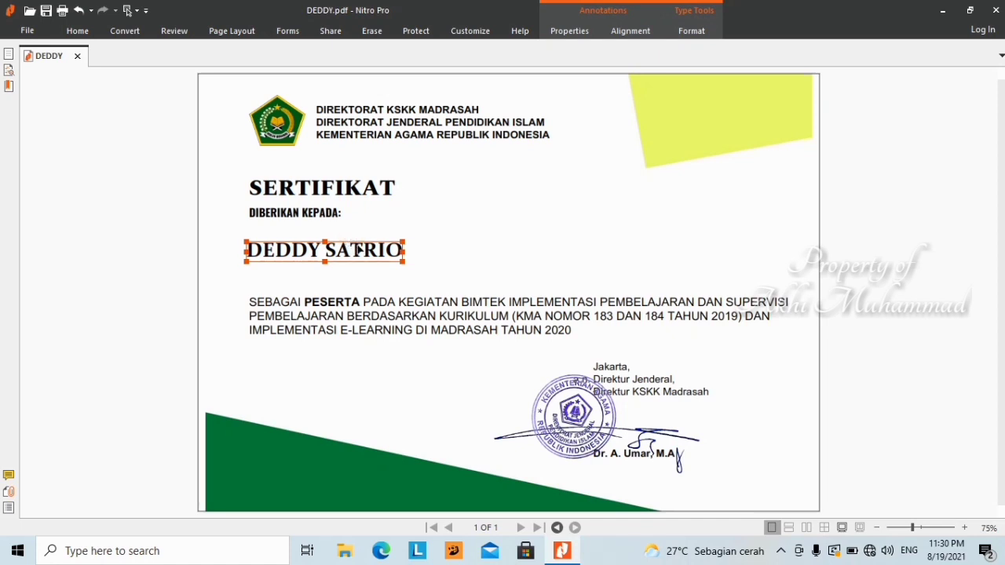
click(355, 248)
drag(359, 252, 359, 253)
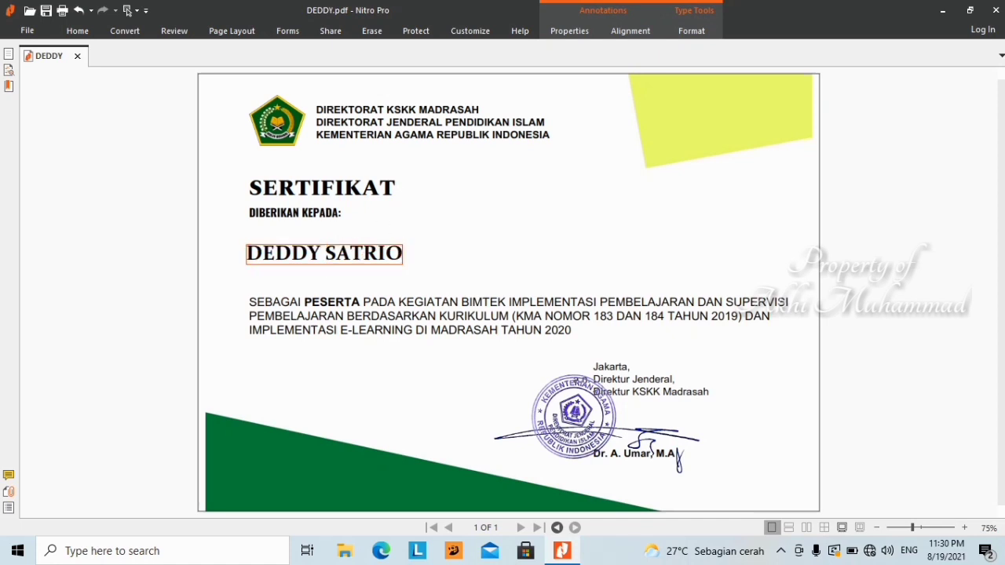
click(234, 162)
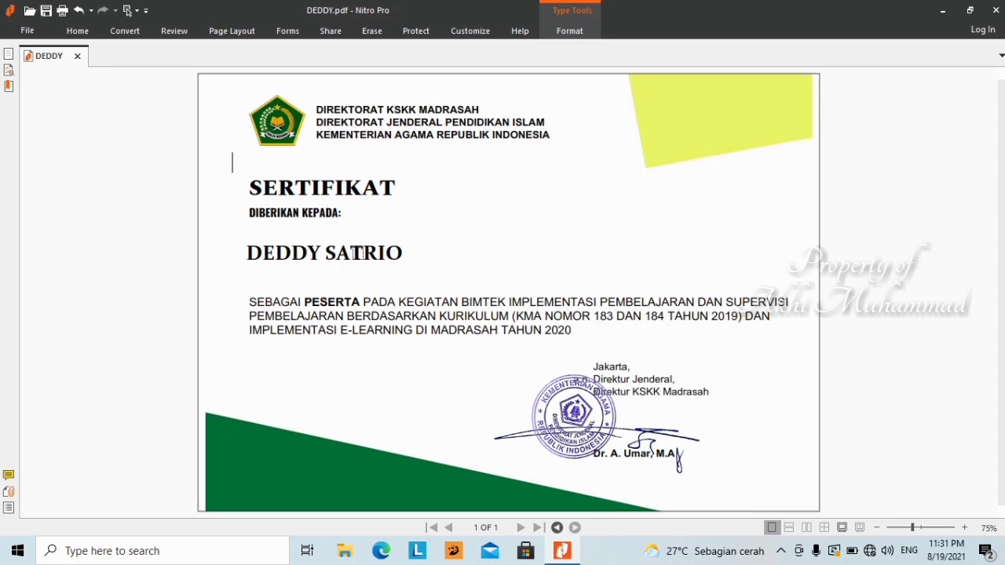
- Save the edited certificate with Ctrl+S
key(ctrl+s)
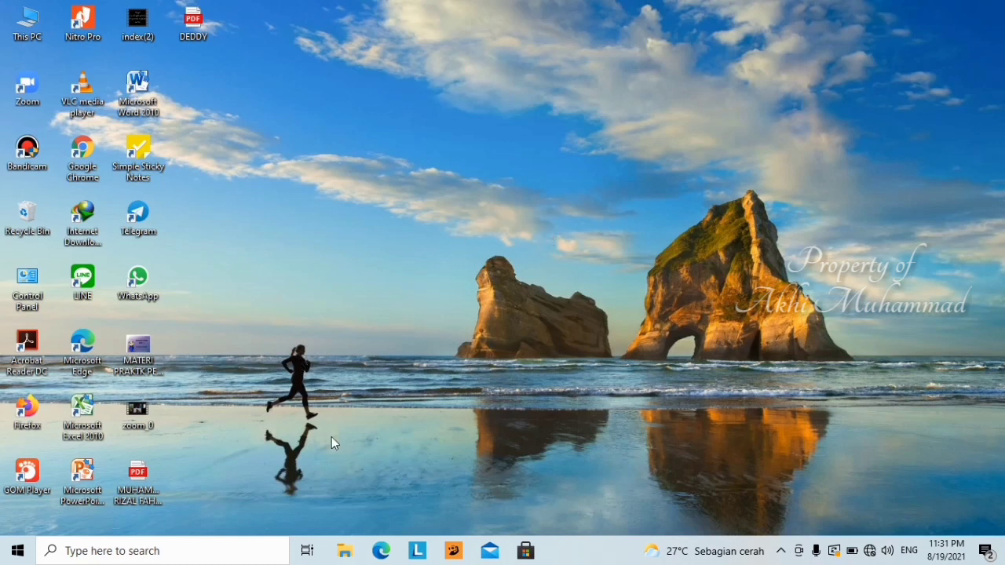
- Open the saved DEDDY PDF from the desktop to view the finished certificate
double_click(194, 29)
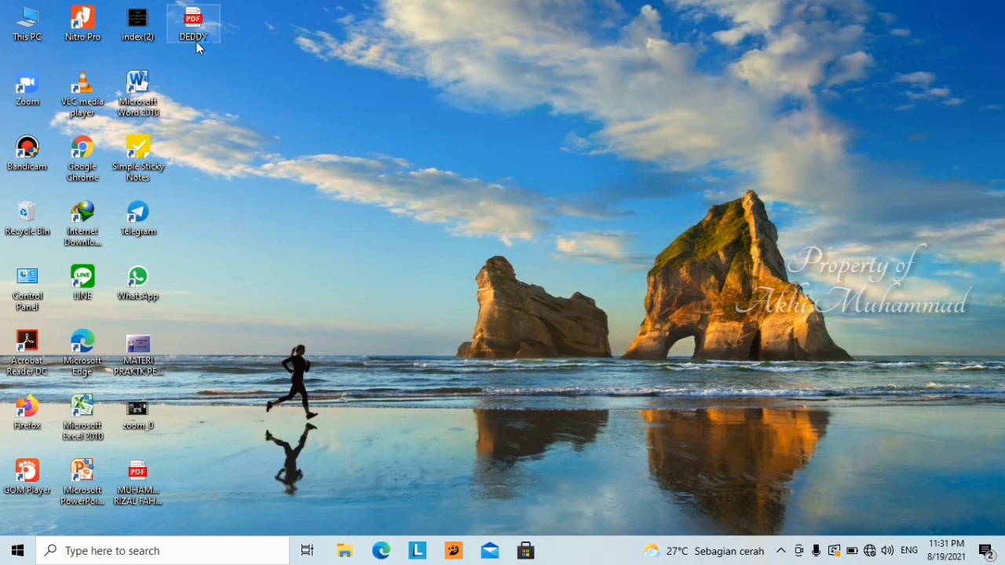